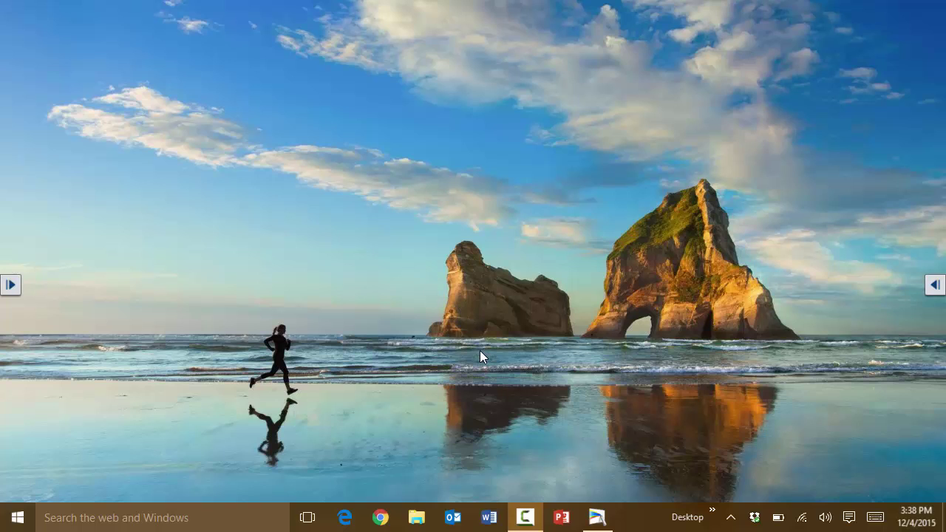
Search the Start menu for 'task ma', then bring up the taskbar's shortcut menu.
click(181, 520)
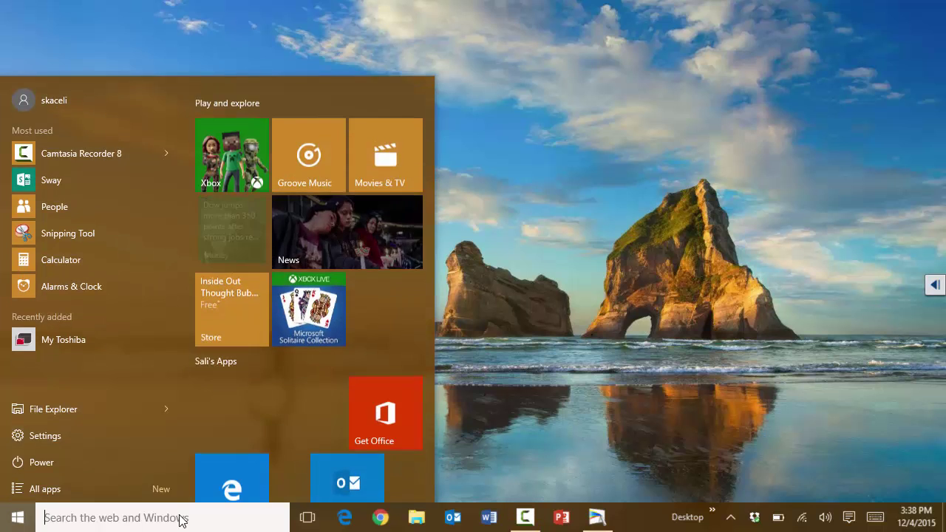
text(task ma)
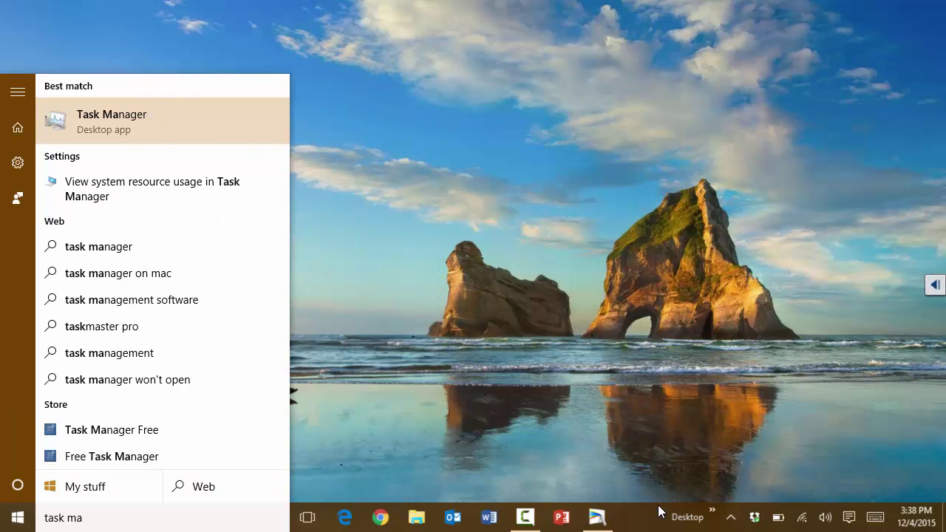
right_click(648, 525)
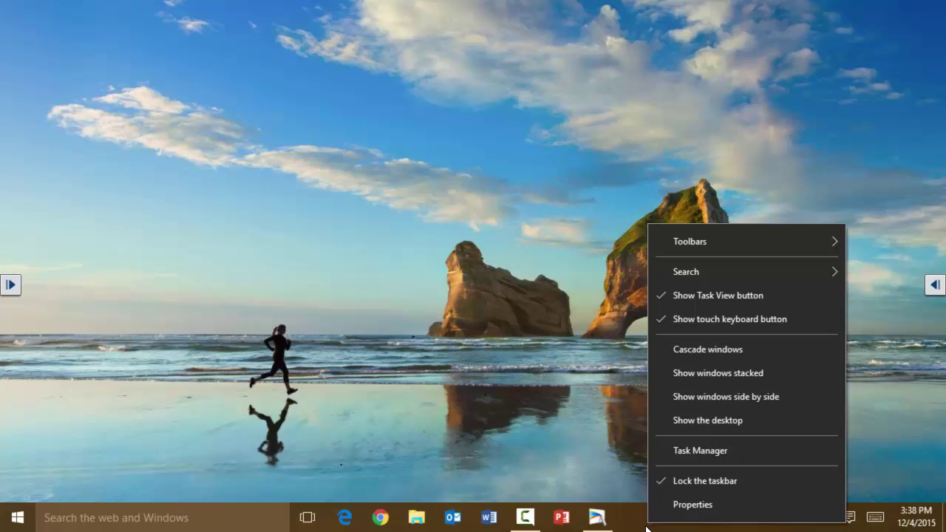
Launch Task Manager, expand it to More details, and maximize it full screen.
click(687, 452)
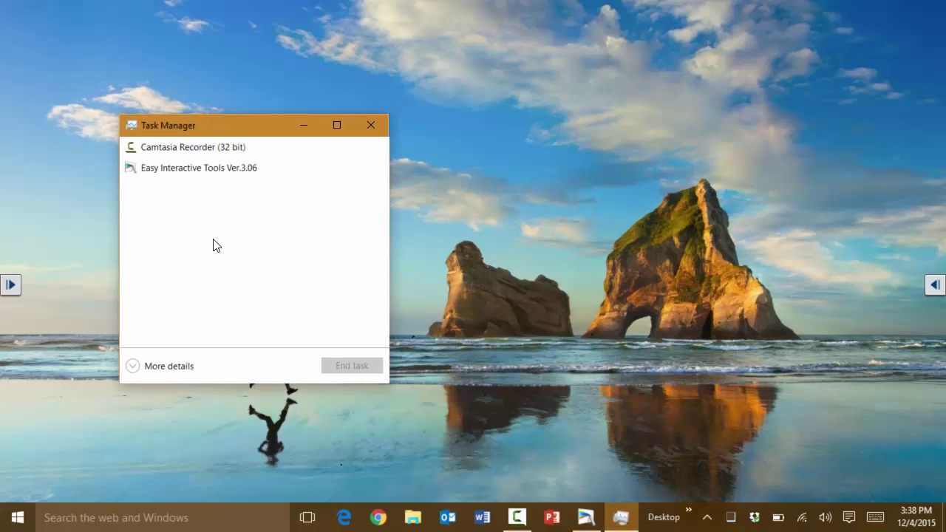
click(137, 371)
double_click(307, 125)
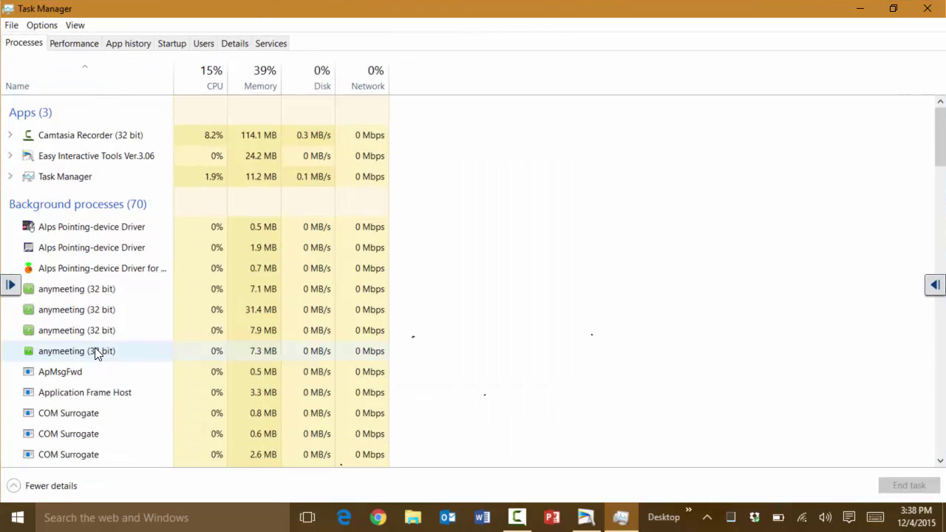
scroll(133, 259, down, 5)
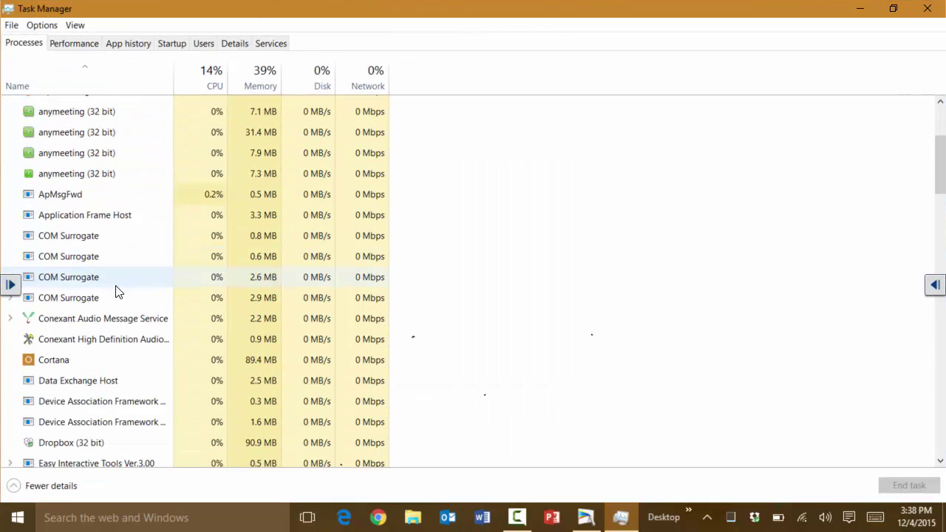
scroll(116, 291, up, 2)
scroll(116, 291, up, 3)
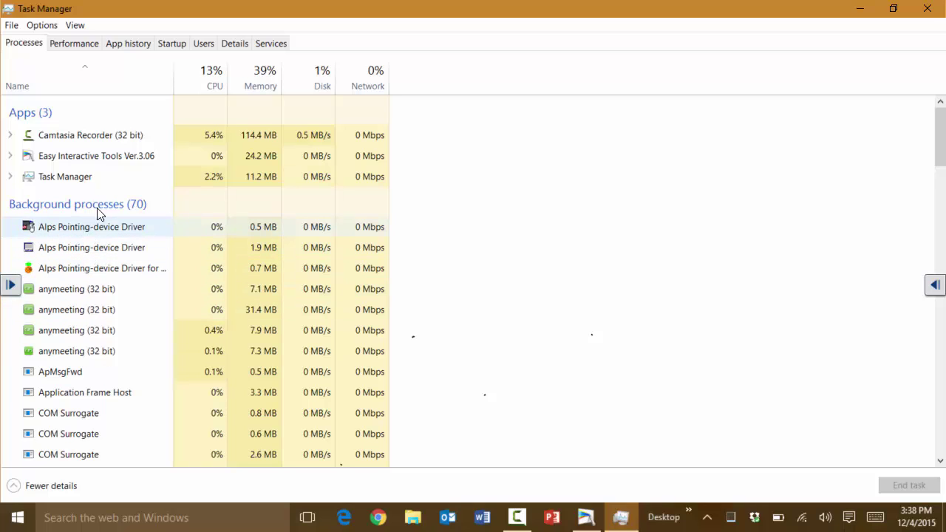
Select the Easy Interactive Tools Ver.3.06 row in the Apps list.
click(111, 156)
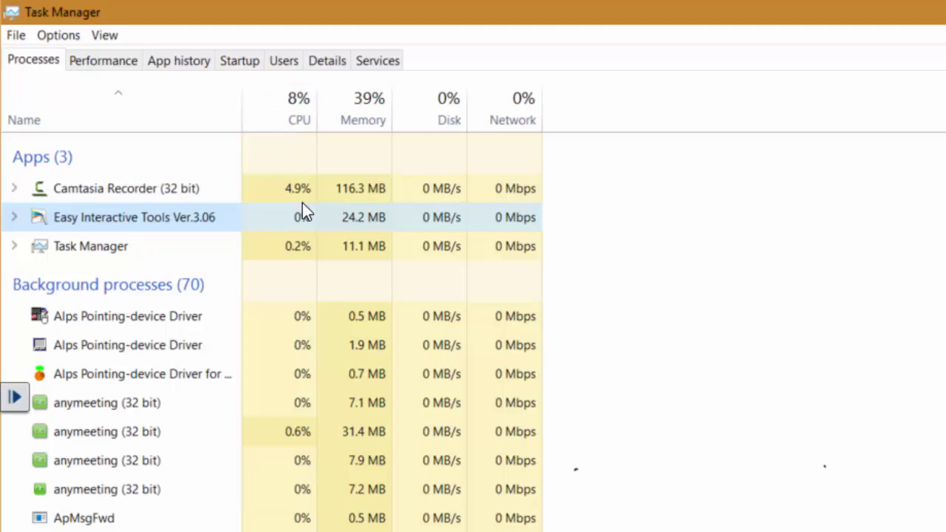
Sort processes by CPU, then Memory, then Disk, and finally back by Name.
click(299, 117)
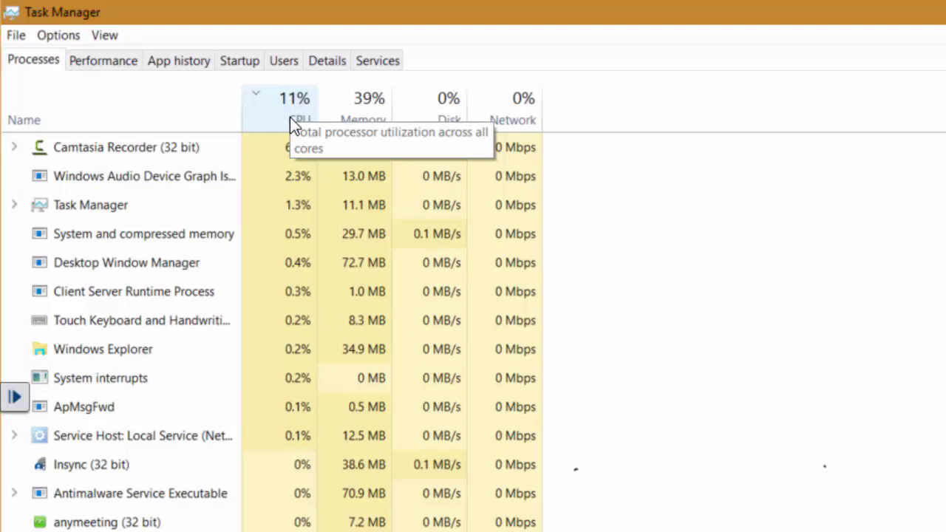
click(366, 105)
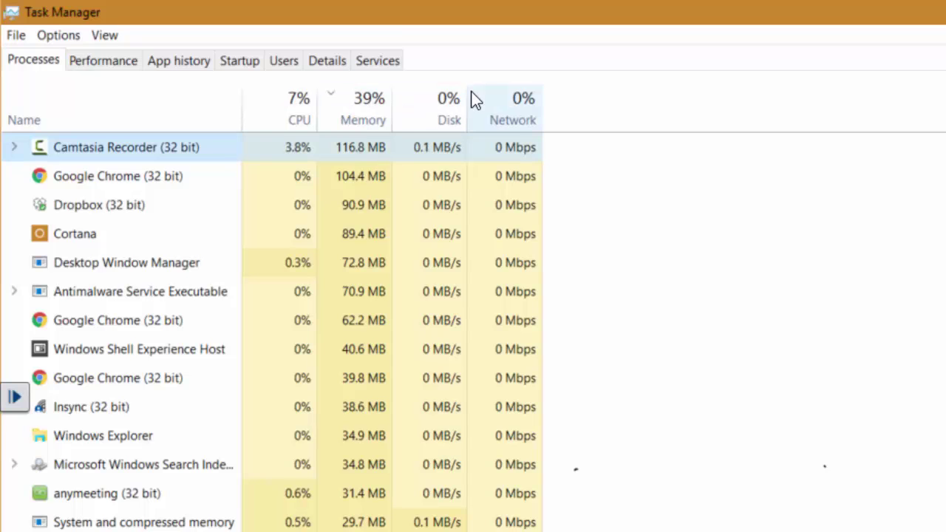
click(448, 107)
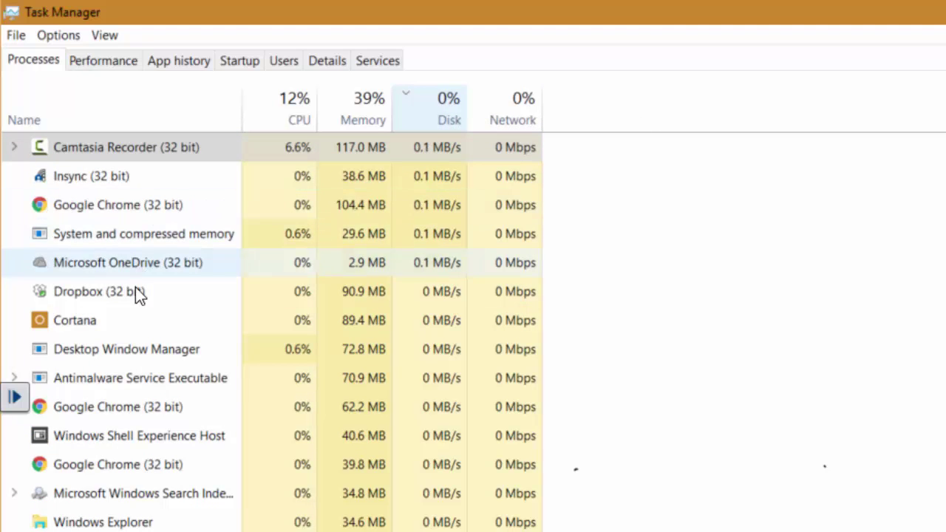
click(147, 118)
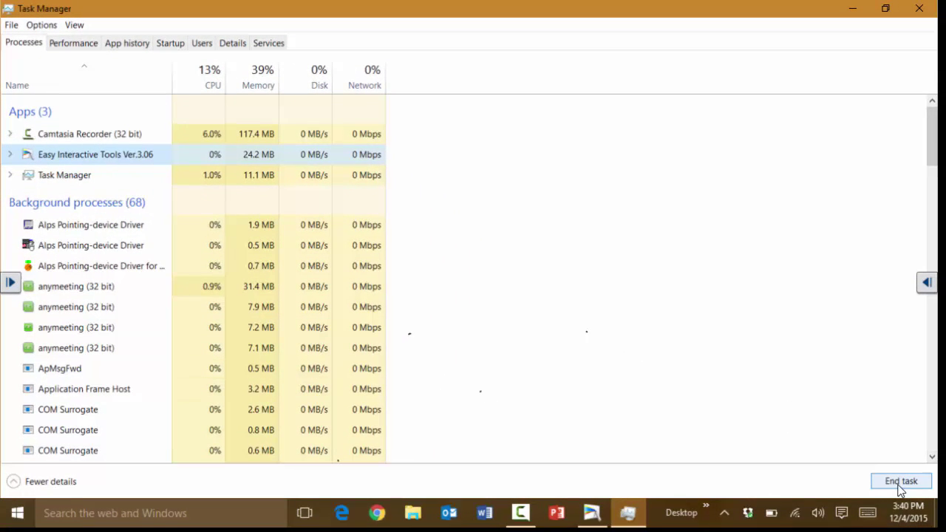
Restore, reposition and re-maximize the Task Manager window.
double_click(691, 12)
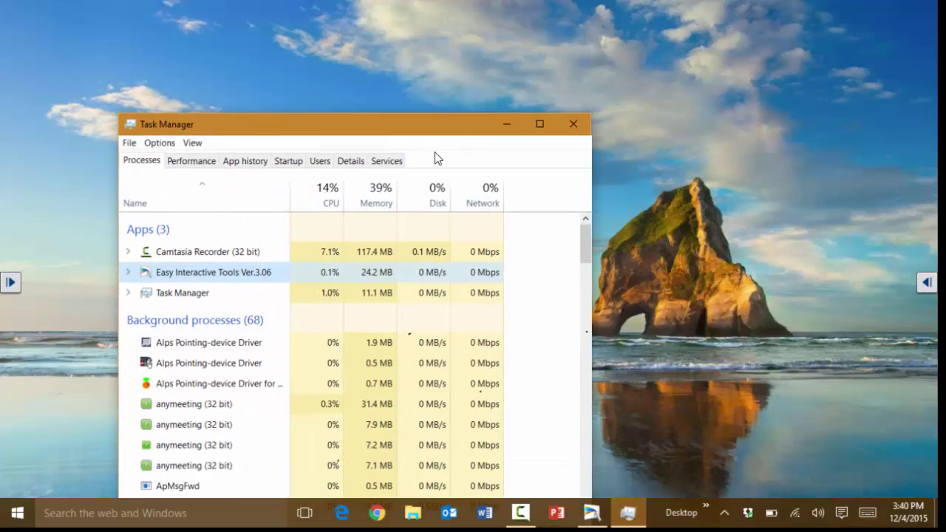
drag(431, 130, 439, 119)
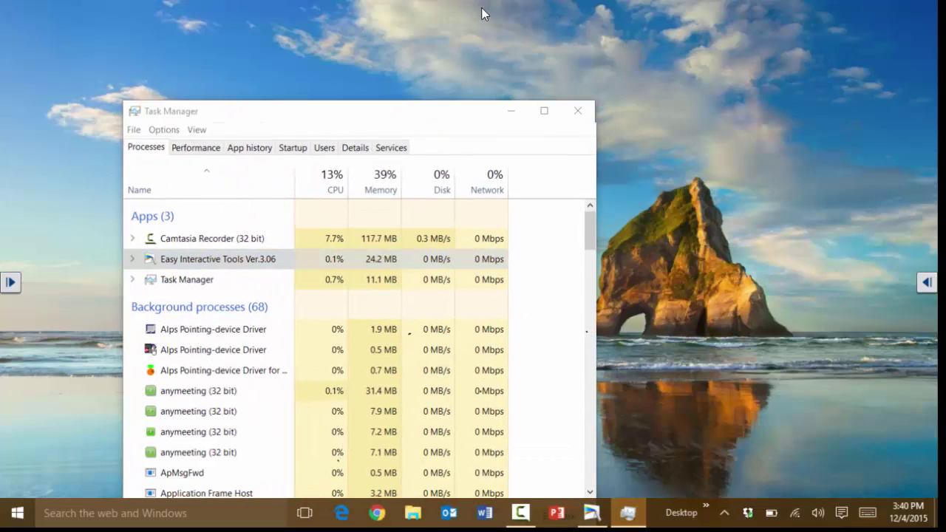
double_click(377, 112)
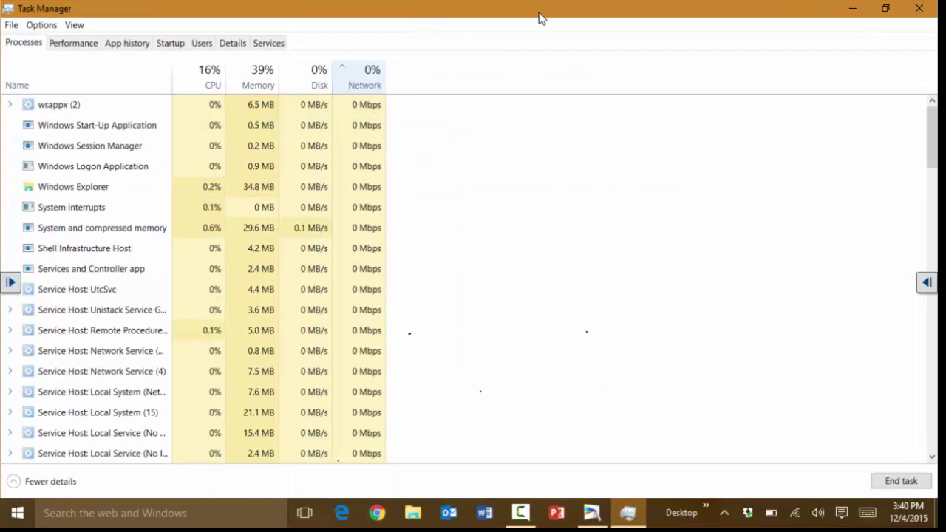
double_click(431, 10)
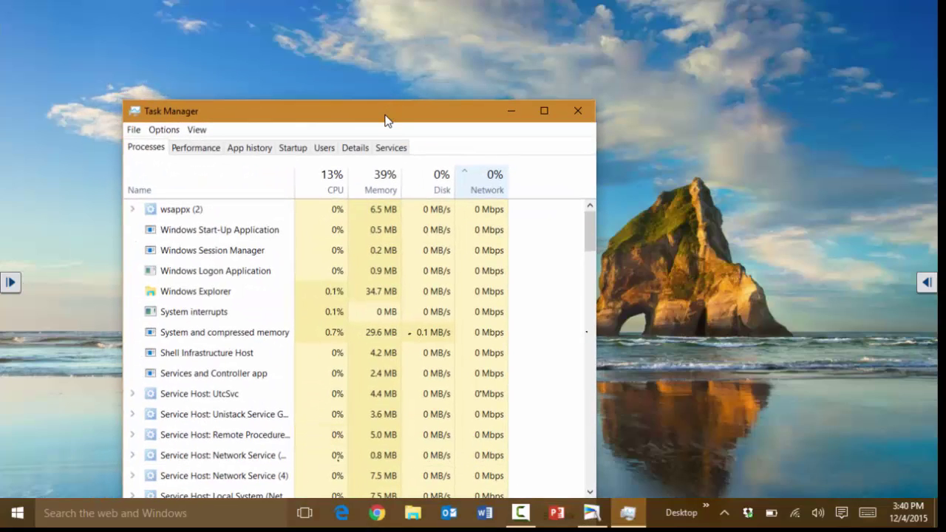
drag(386, 118, 383, 113)
click(387, 76)
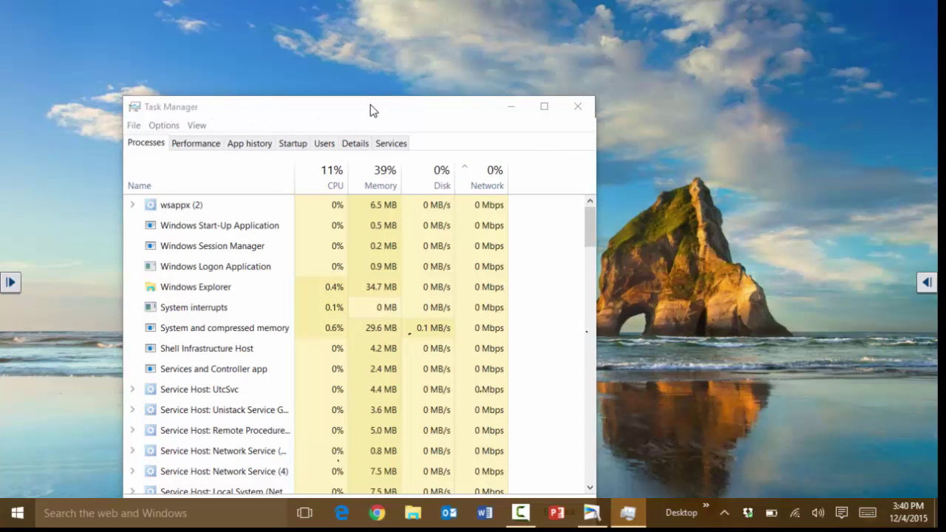
double_click(371, 109)
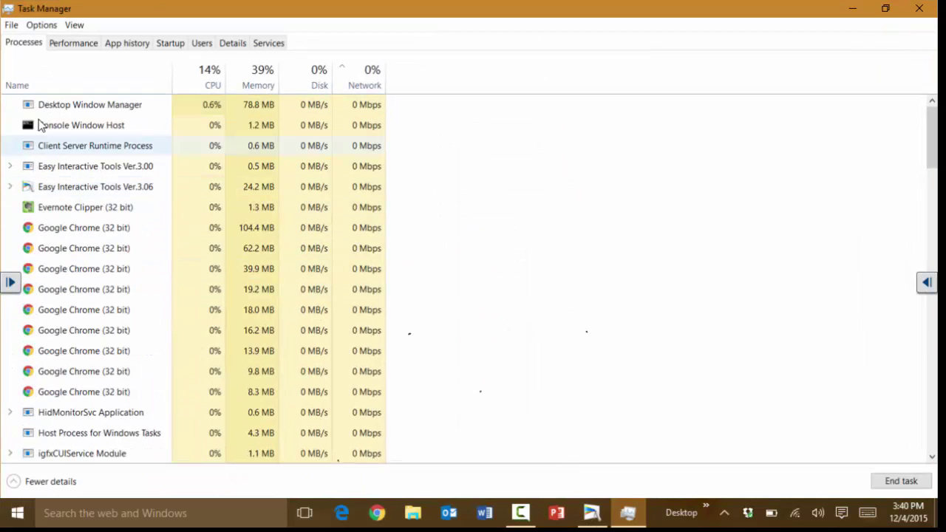
Sort by Name and end the Easy Interactive Tools Ver.3.06 task.
click(93, 90)
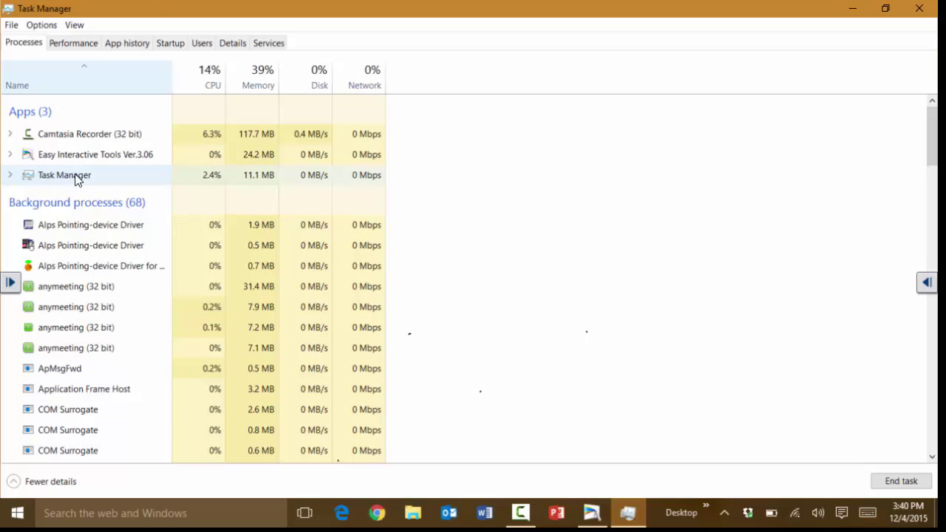
click(116, 156)
click(887, 484)
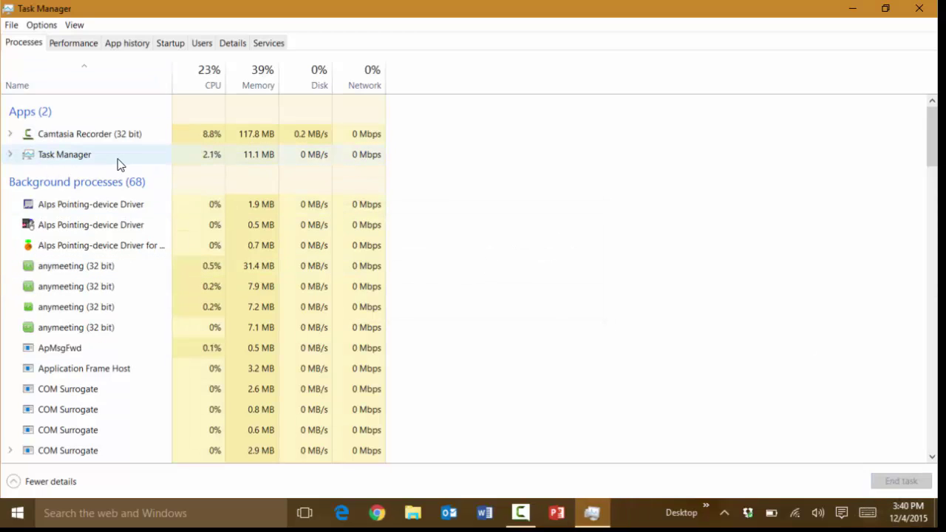
Review the Performance tab's Memory and Disk graphs, then switch to App history.
click(83, 47)
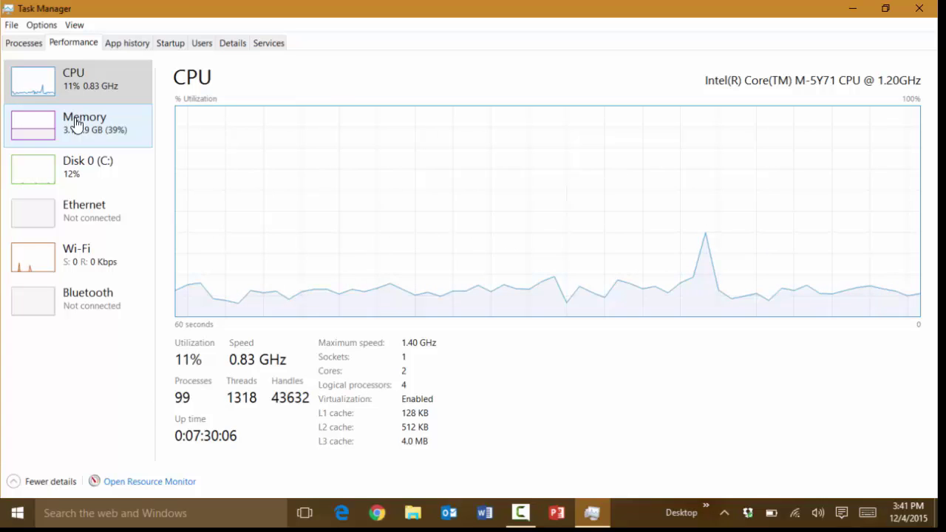
click(54, 129)
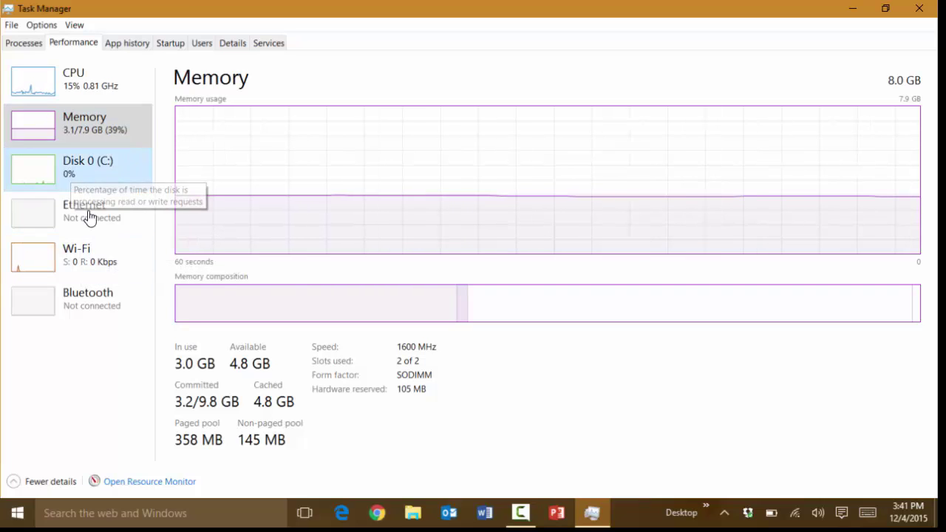
click(78, 179)
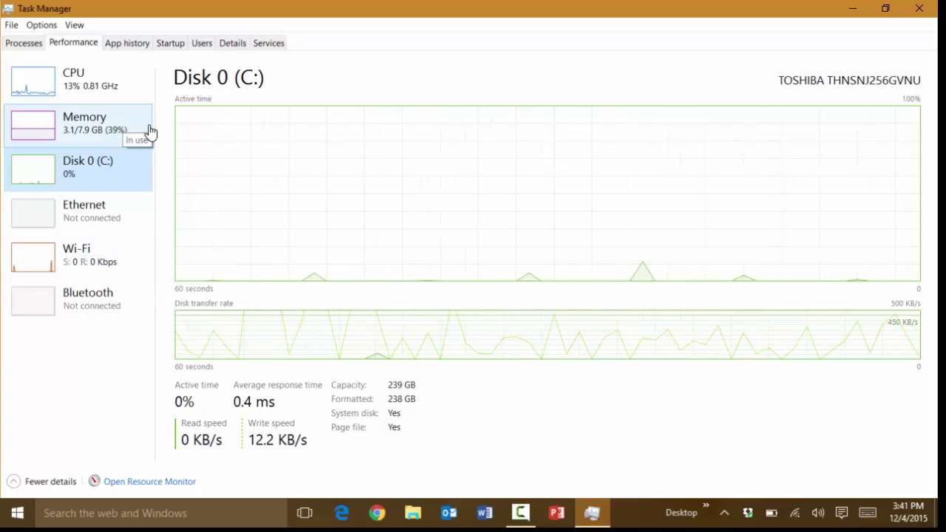
click(93, 130)
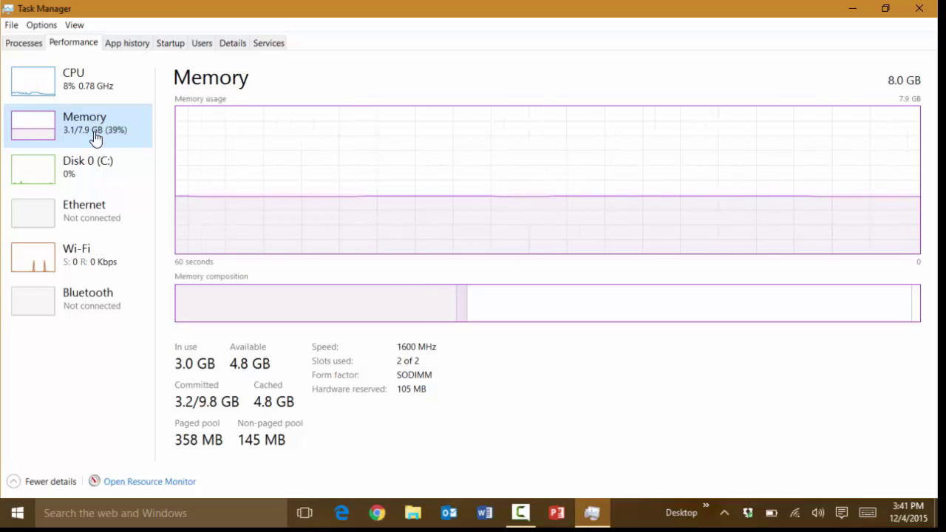
click(124, 43)
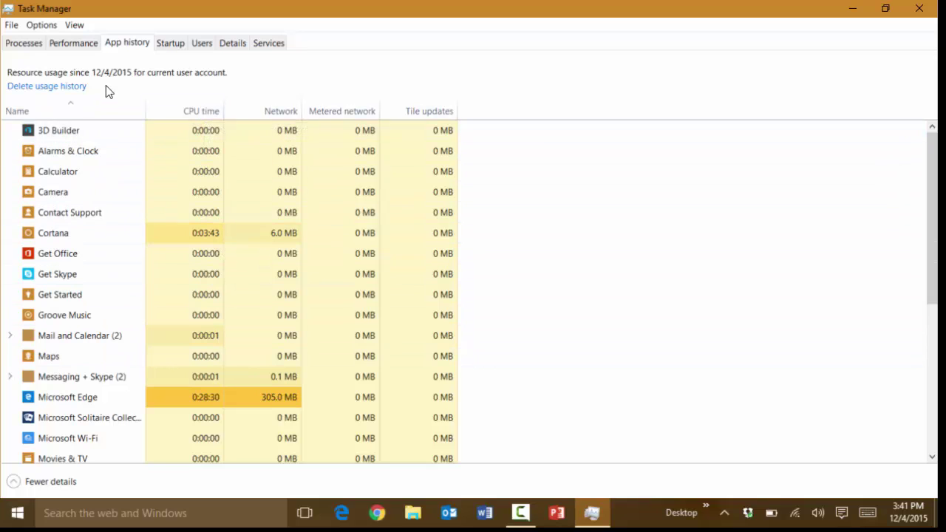
scroll(241, 244, down, 3)
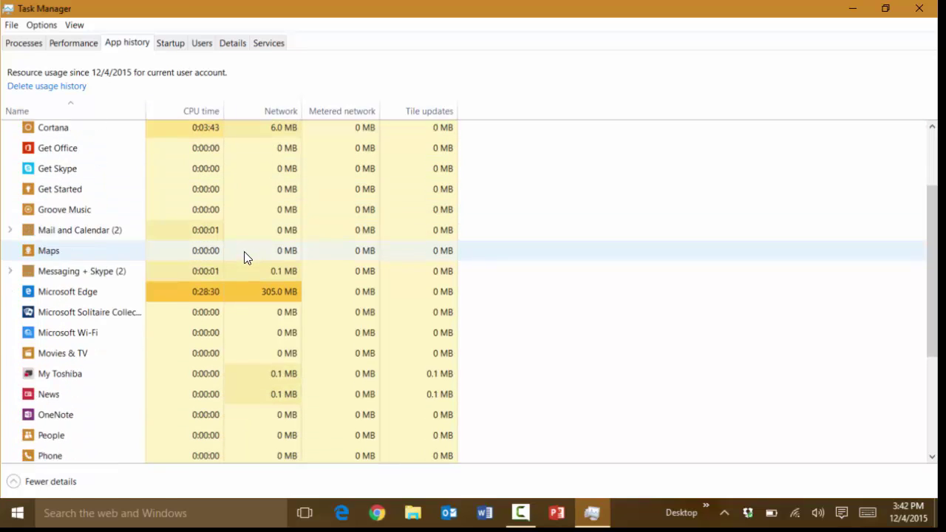
scroll(236, 246, up, 3)
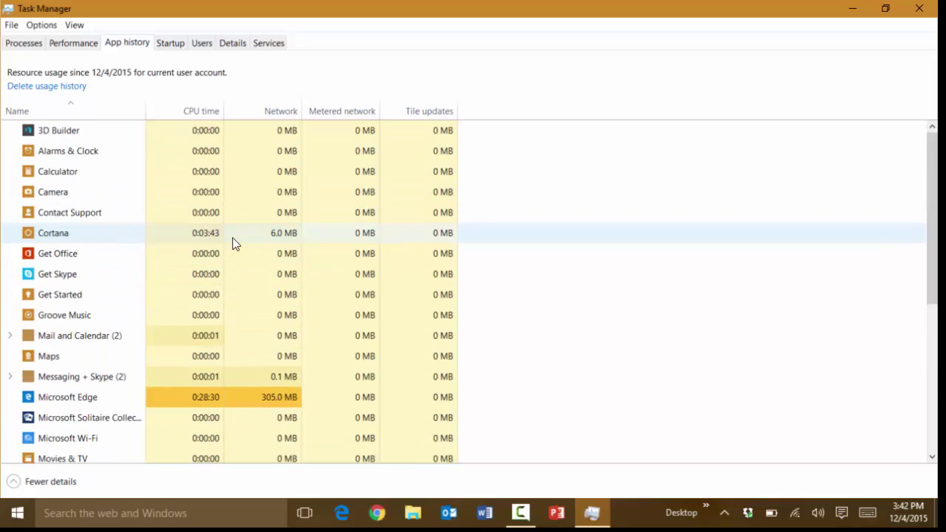
On the Startup tab, disable the first entry, _F67AD2D92B56552D3C79BE.
click(170, 45)
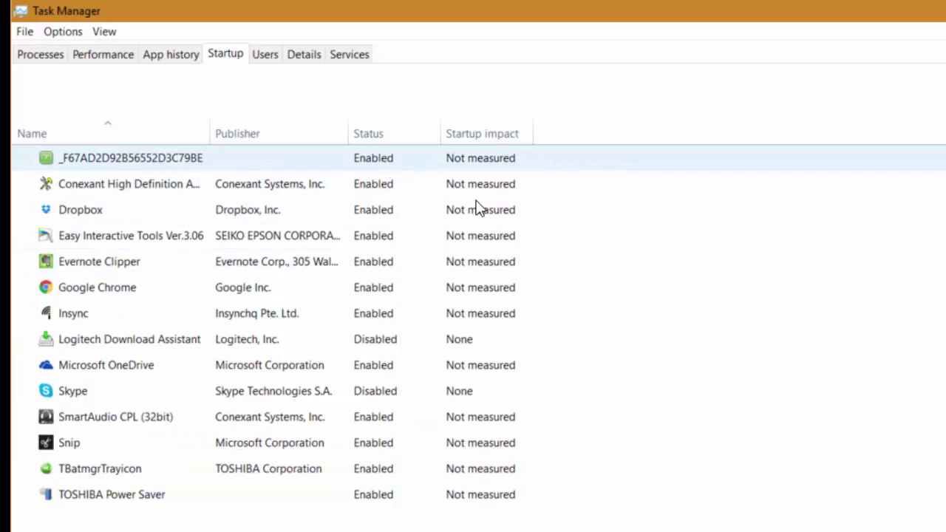
right_click(368, 160)
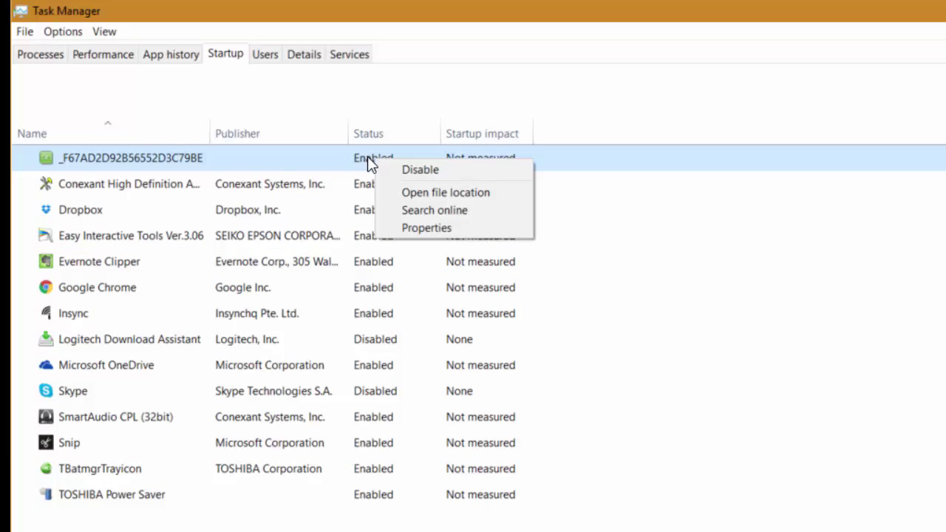
click(421, 170)
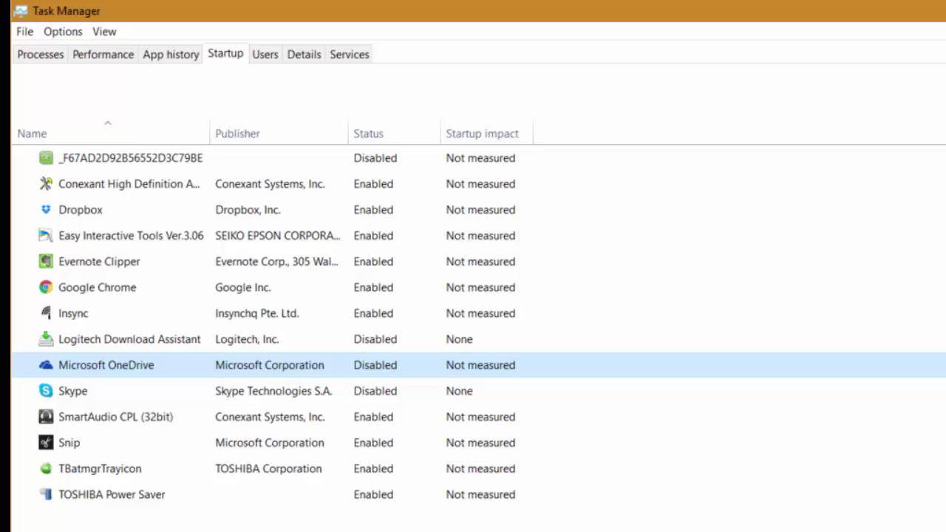
Select the Skype and SmartAudio CPL (32bit) startup entries, then view the Users tab.
click(345, 393)
click(374, 428)
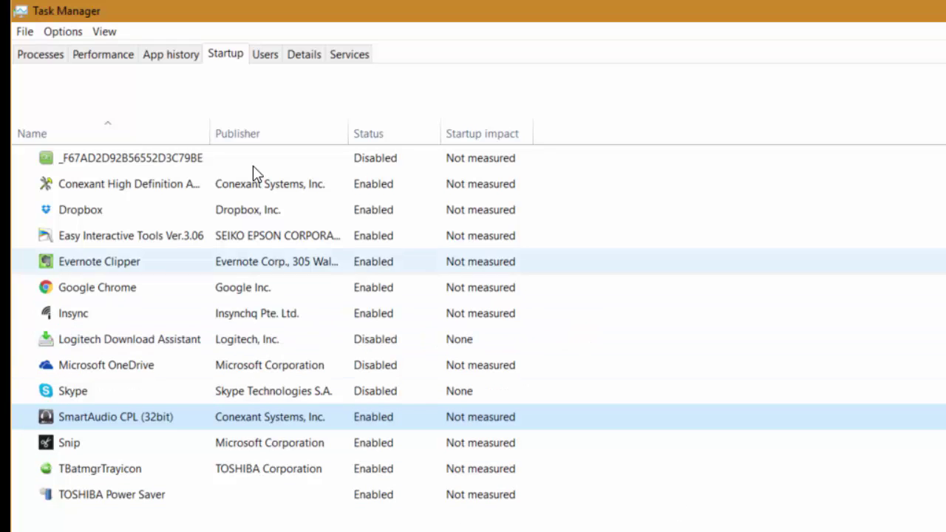
click(270, 62)
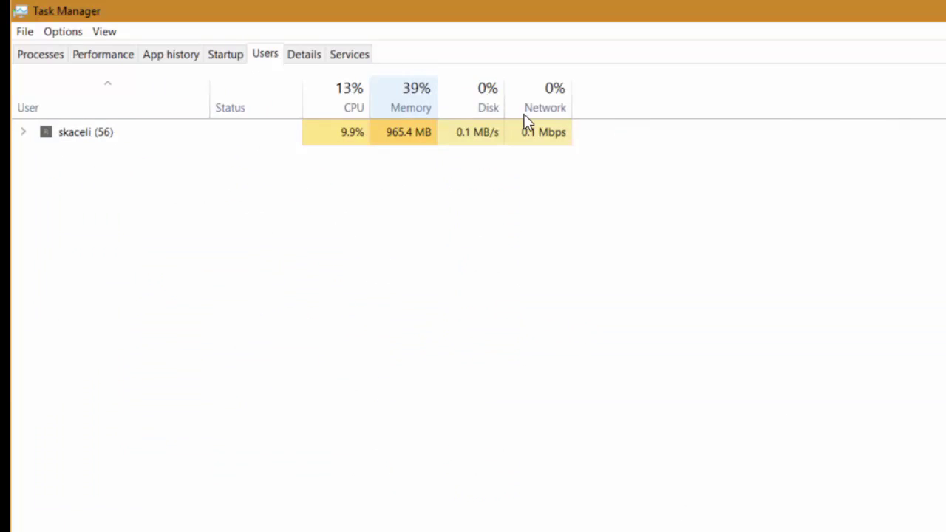
Sort the Details tab's processes by memory, largest first, then show the Services list.
click(310, 58)
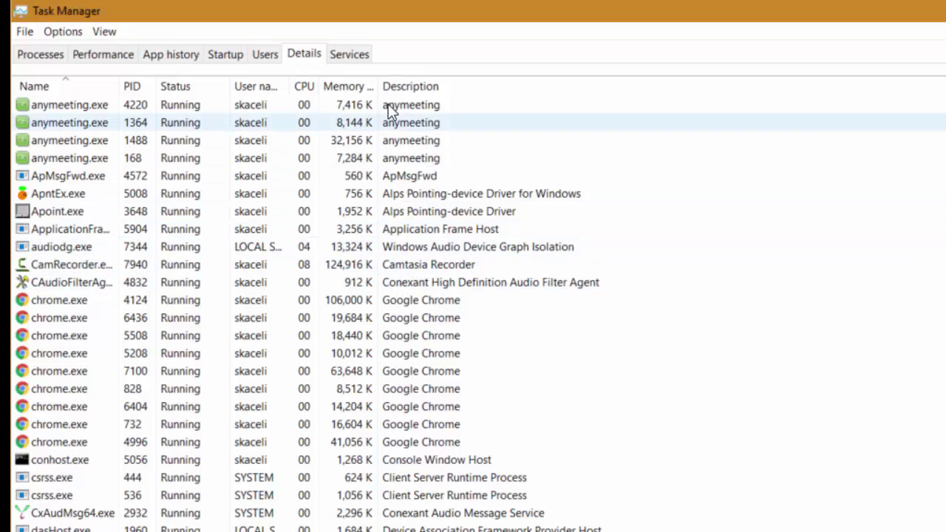
click(361, 86)
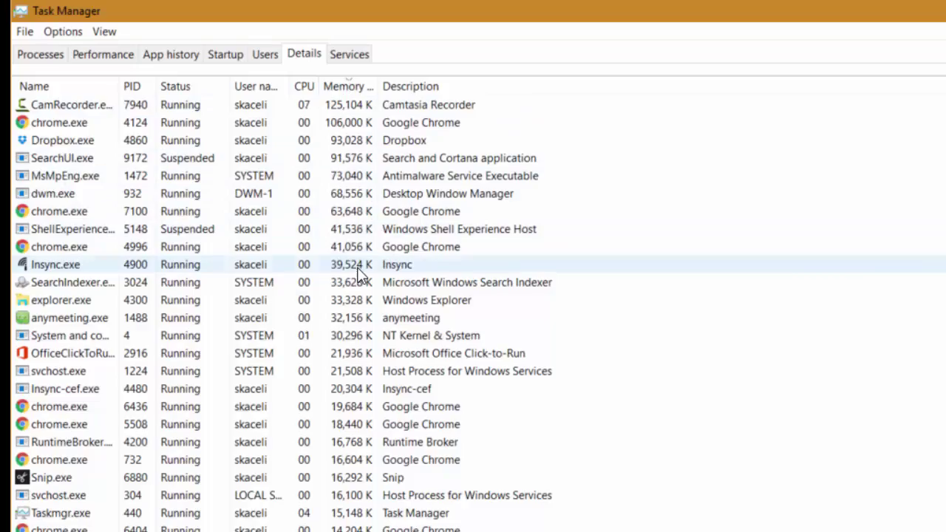
scroll(359, 274, down, 20)
scroll(260, 307, down, 6)
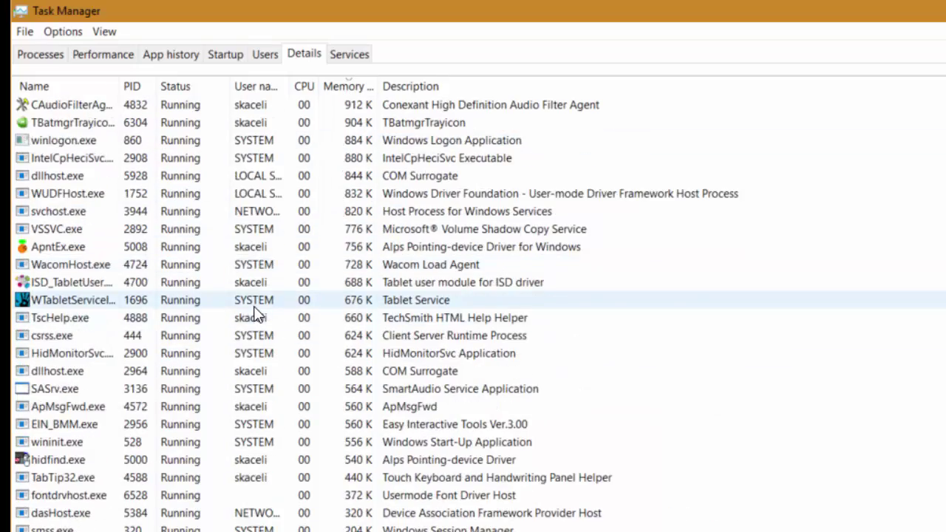
scroll(255, 311, up, 14)
scroll(252, 312, up, 12)
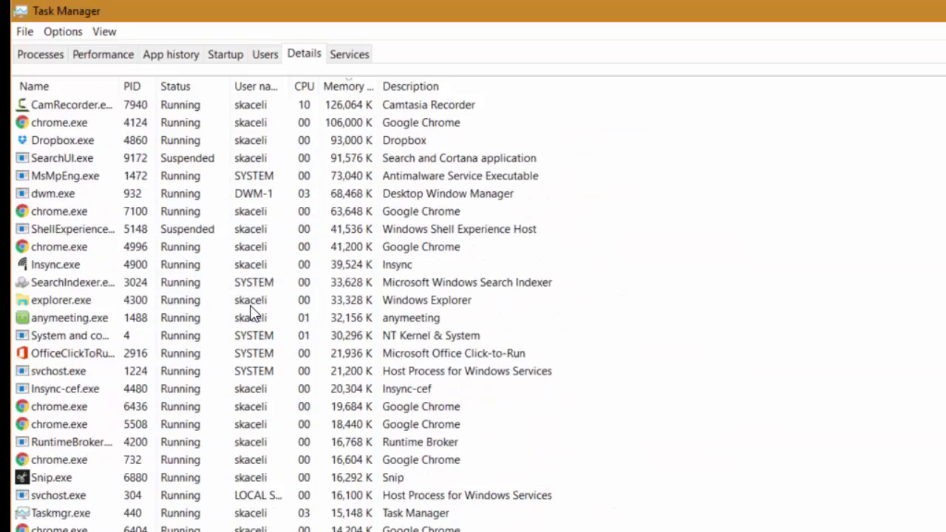
click(350, 56)
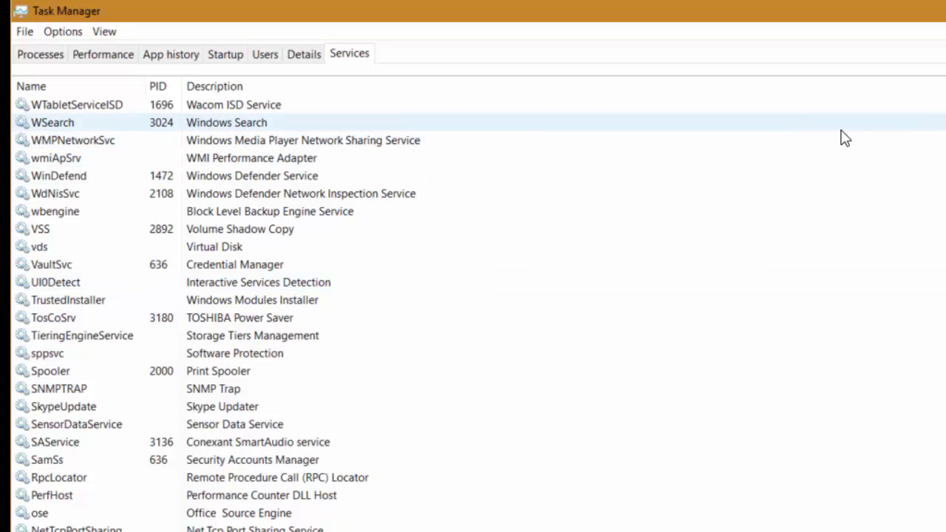
Select the WSearch service, then return to the Performance tab's Memory page.
click(111, 122)
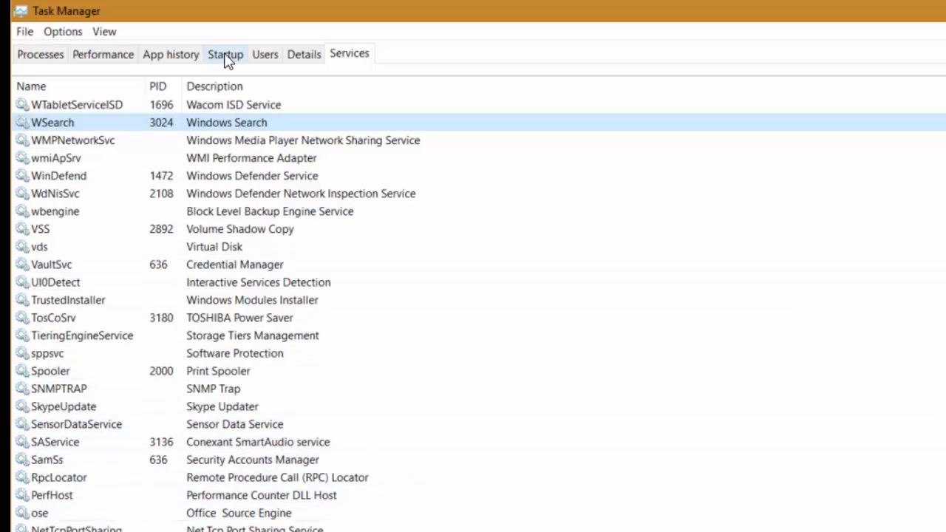
click(105, 59)
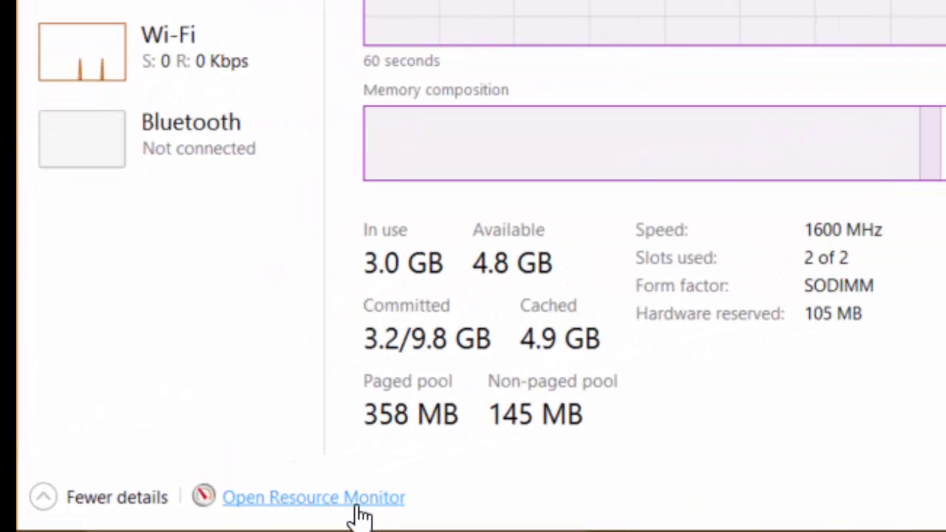
Launch Resource Monitor from the Performance tab and reposition its window.
click(355, 510)
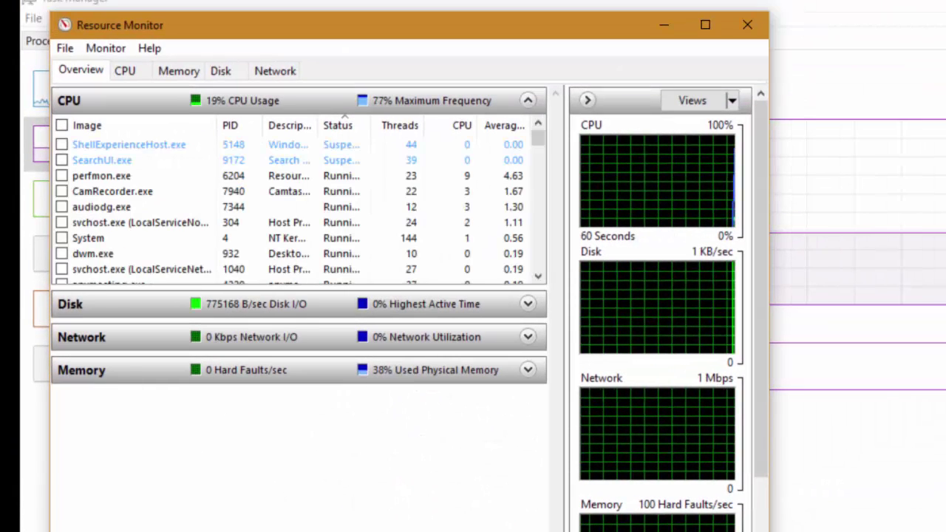
drag(766, 414, 686, 334)
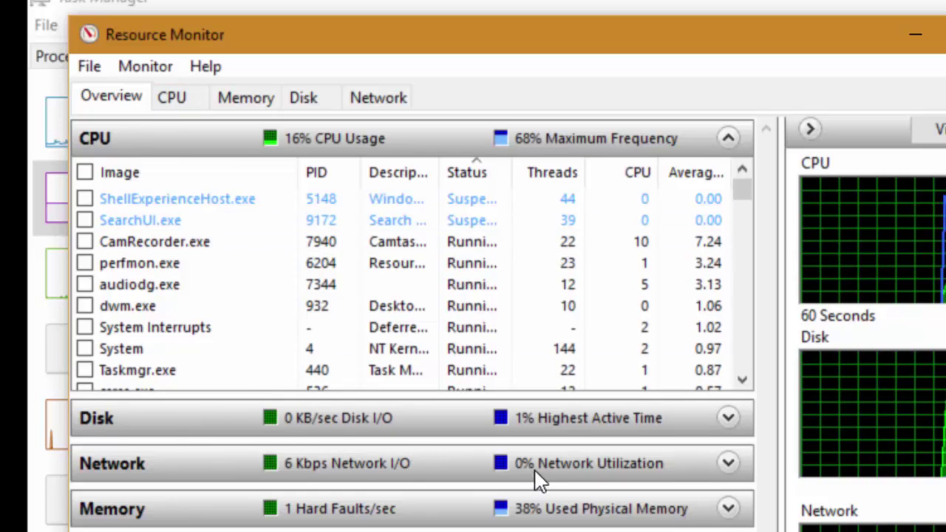
View per-process CPU, memory, disk and network activity in Resource Monitor's four tabs.
click(174, 101)
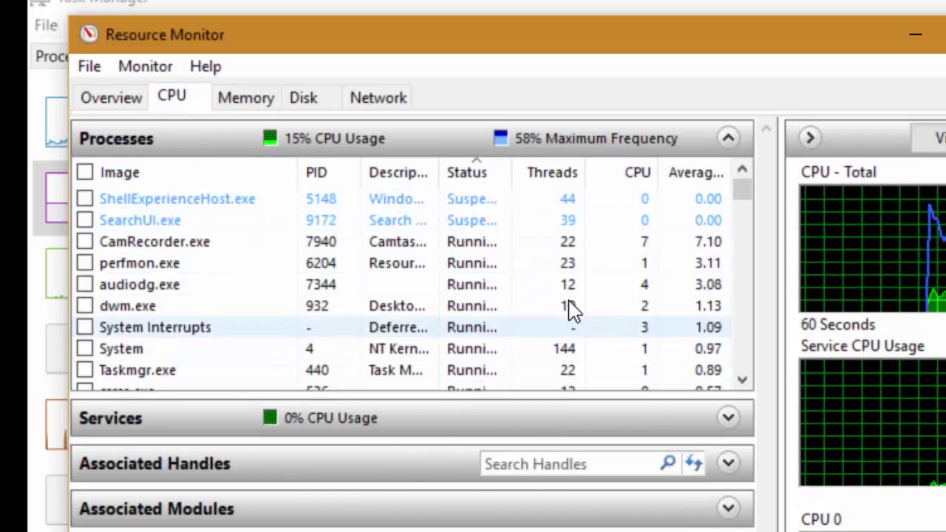
click(255, 105)
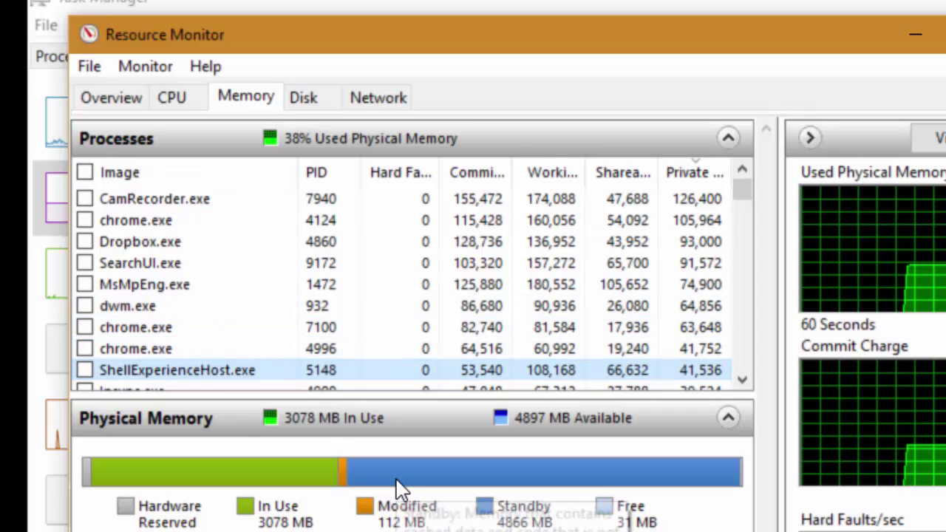
click(308, 104)
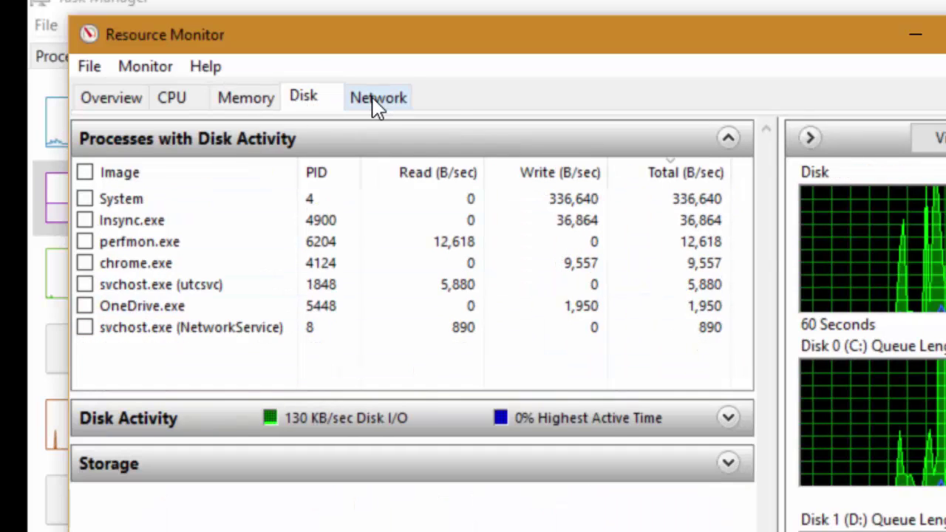
click(380, 101)
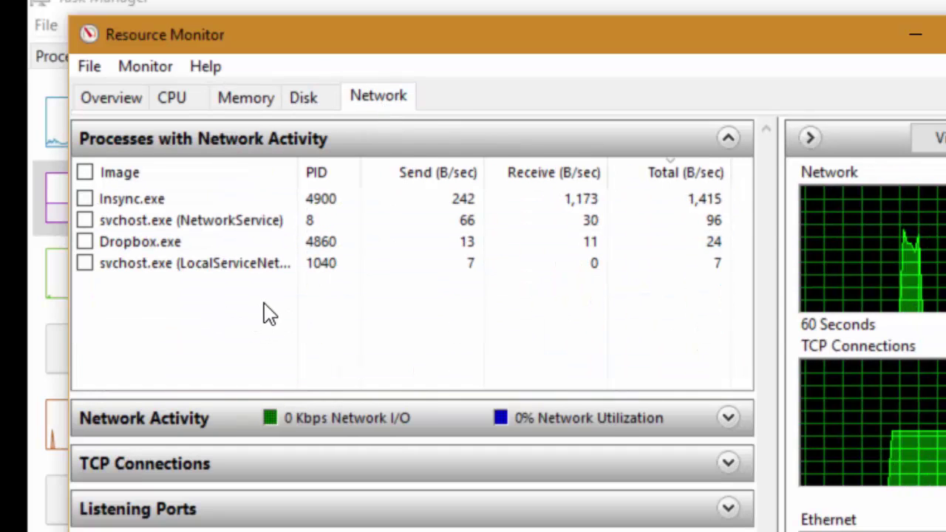